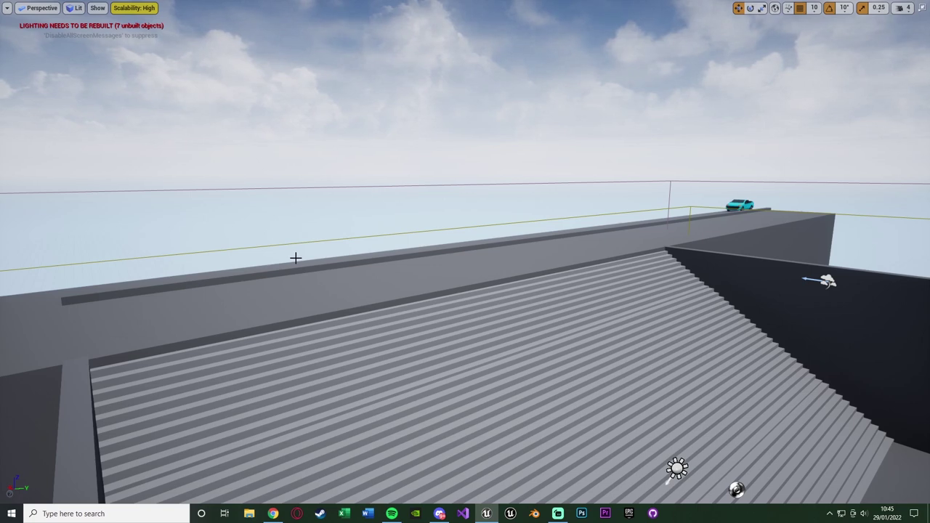
- Simulate the level in a full-screen viewport and follow the turquoise car driving back and forth to check its engine sound
key(w)
right_drag(296, 258, 218, 258)
key(s)
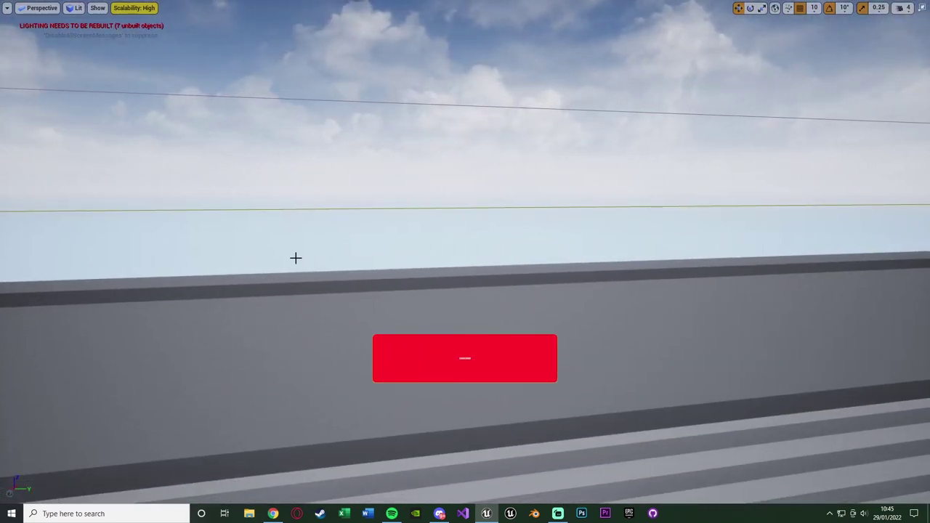
key(alt+s)
right_drag(500, 220, 476, 220)
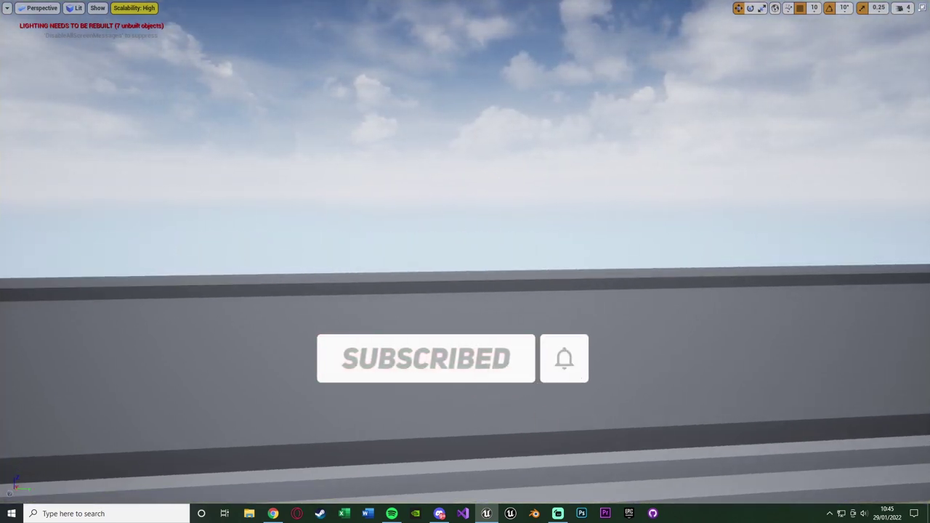
key(w)
right_drag(476, 221, 454, 222)
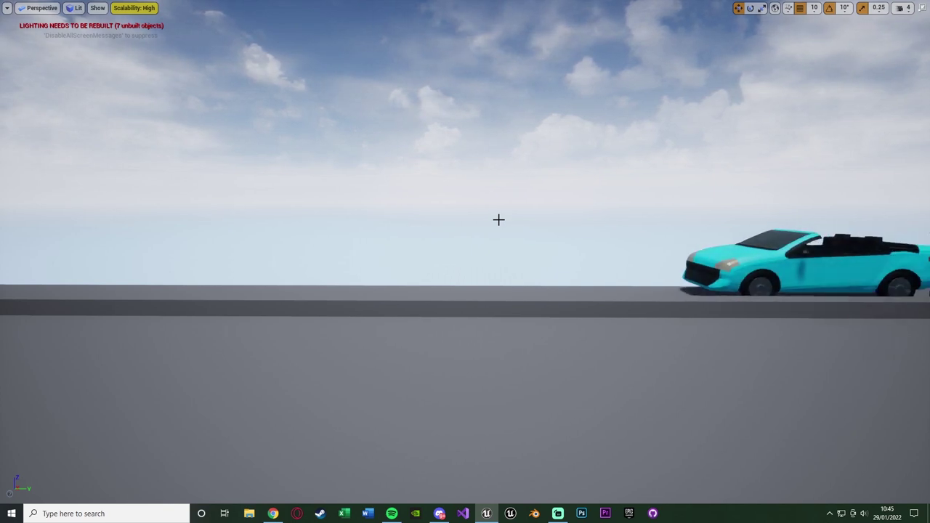
right_drag(388, 294, 411, 292)
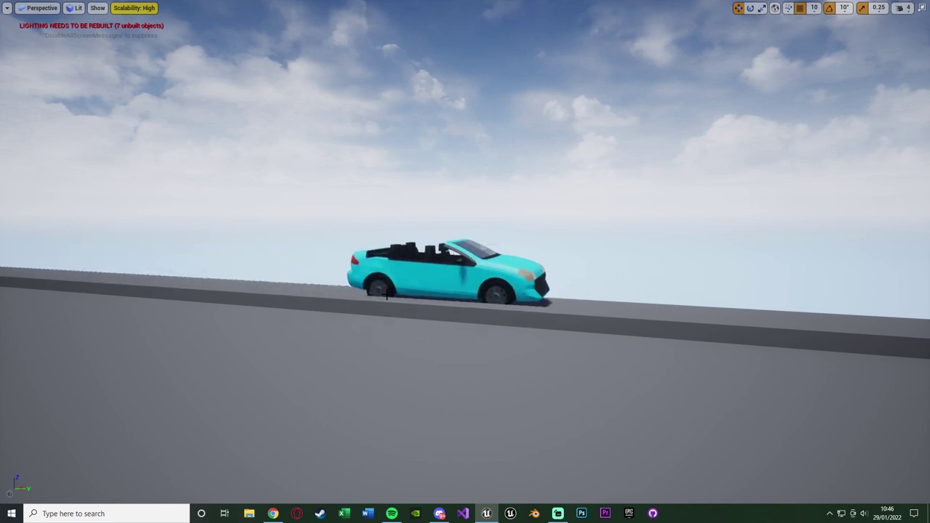
key(s)
right_drag(388, 293, 450, 293)
key(w)
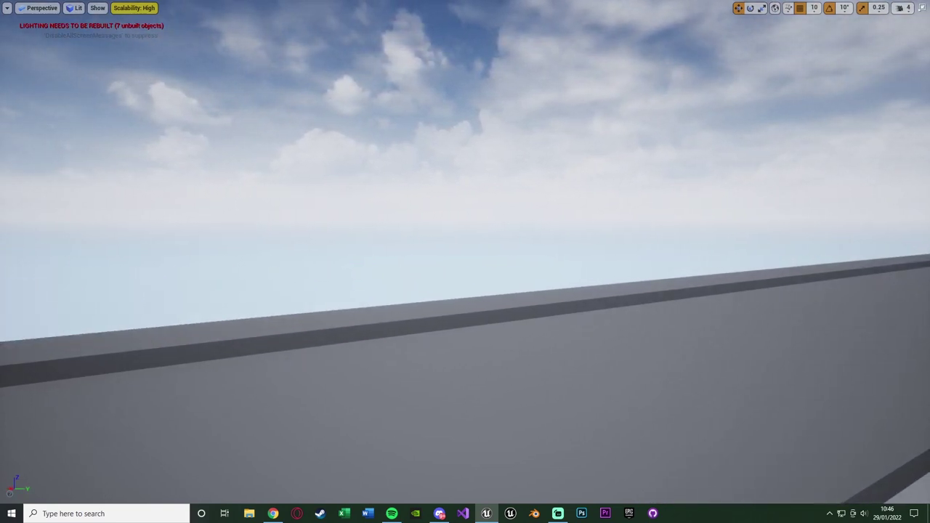
right_drag(450, 293, 396, 293)
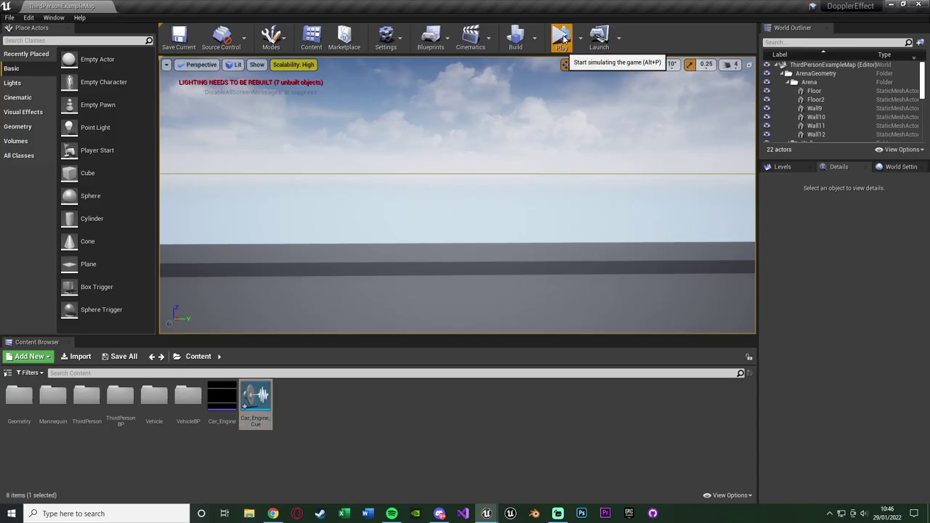
click(561, 39)
key(F11)
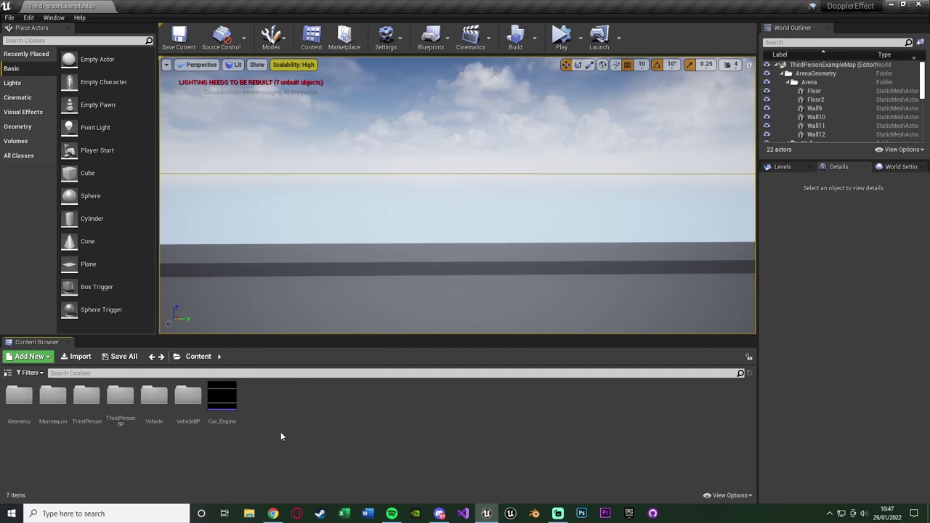
- Preview the Car_Engine sound wave and create a sound cue from it named Car_Engine_Cue, opened for editing
click(223, 396)
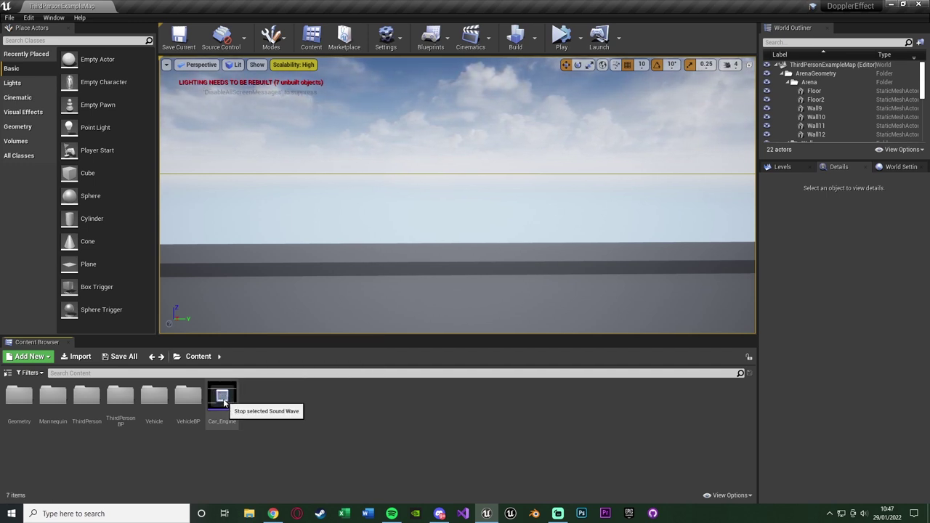
click(224, 403)
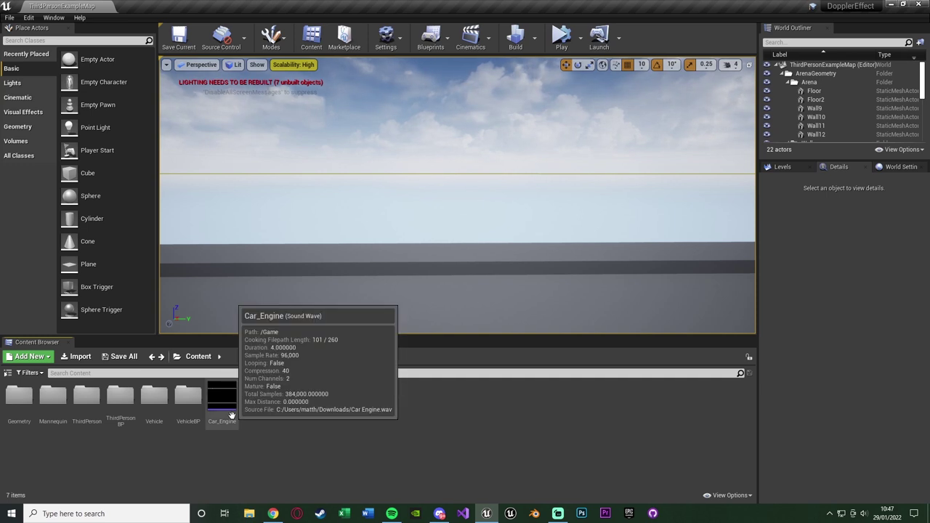
right_click(232, 416)
click(268, 110)
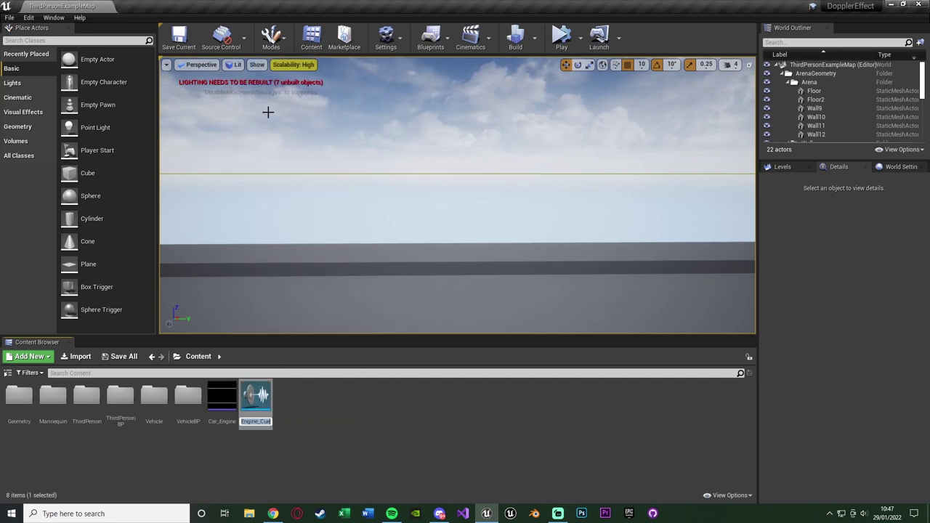
key(Return)
key(Return)
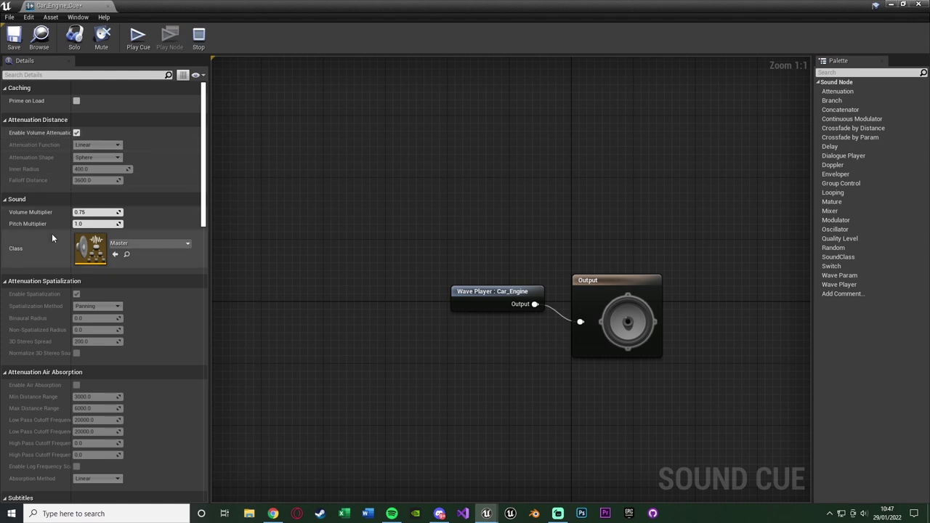
- Enable Override Attenuation on the sound cue and set its falloff distance to 5000
scroll(90, 289, down, 3)
scroll(88, 300, down, 12)
click(77, 407)
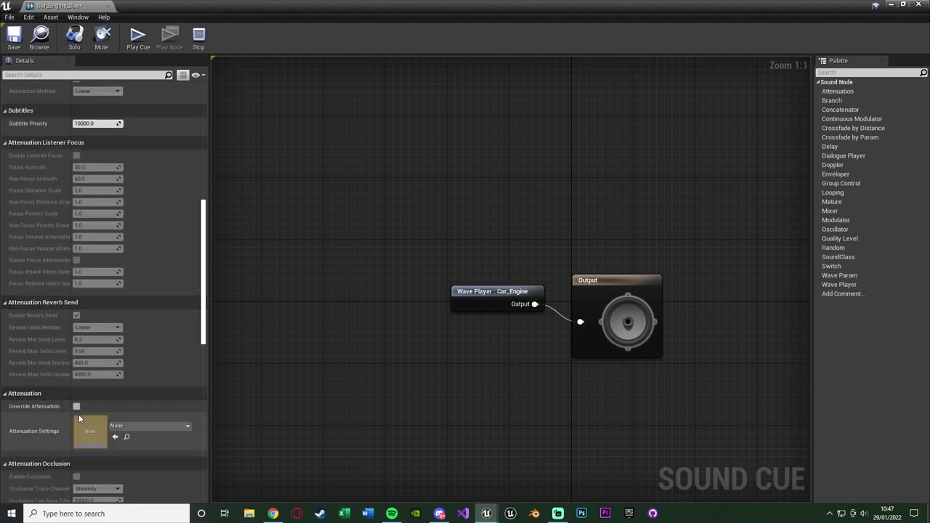
scroll(129, 396, up, 15)
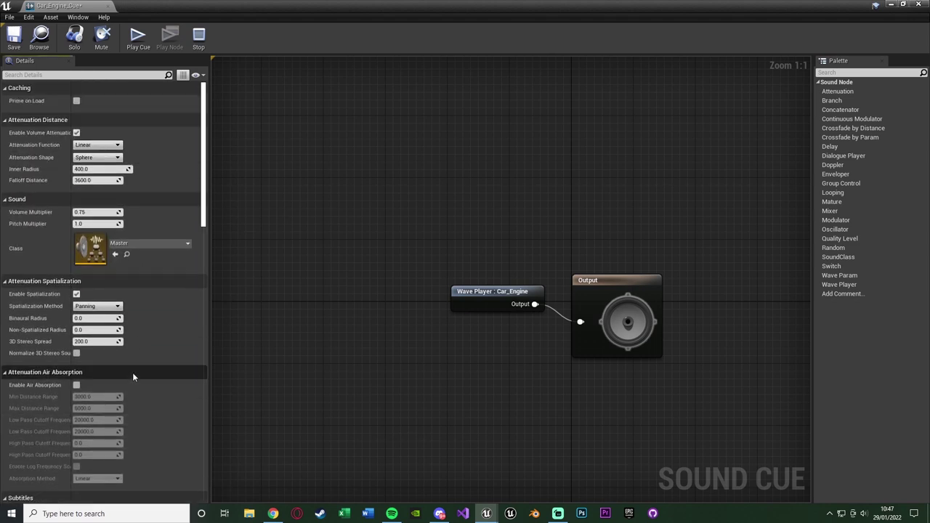
click(105, 180)
text(5000)
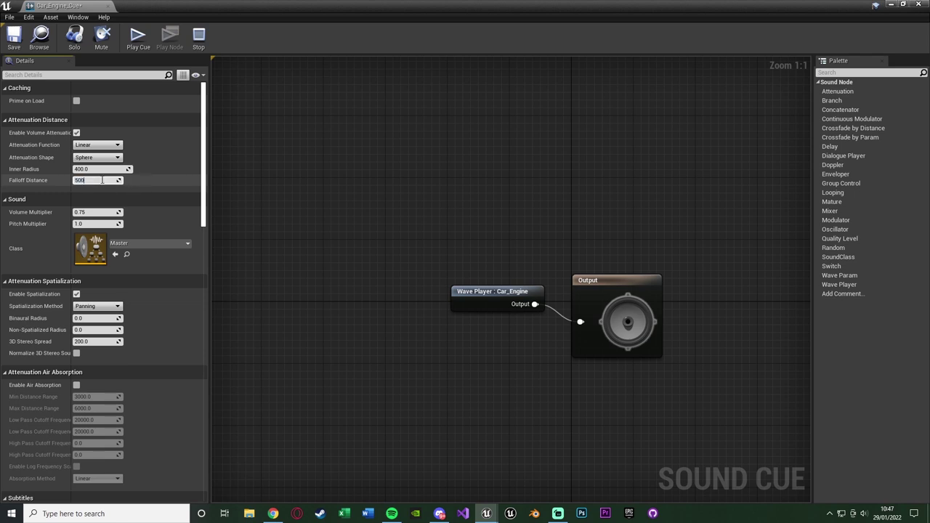
key(Return)
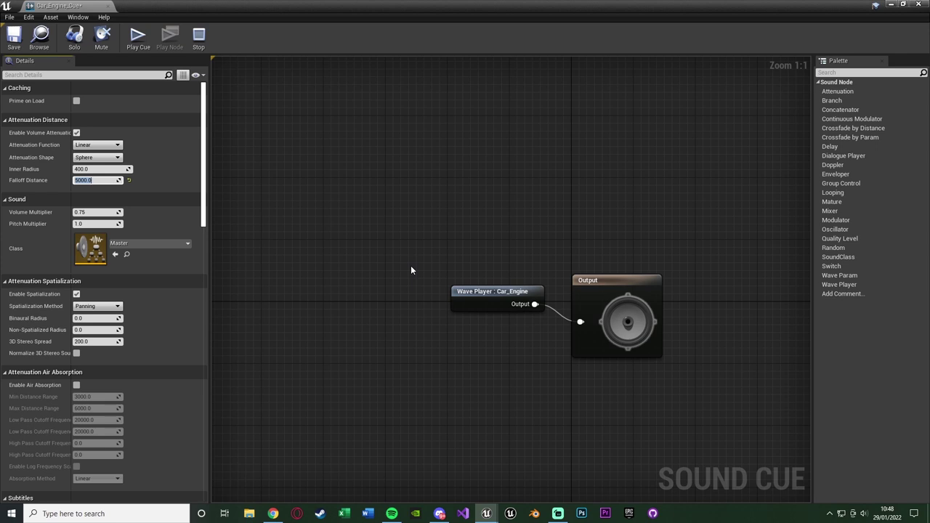
- Add a Looping node fed by the Car_Engine wave player and line both nodes up with space before the Output node
drag(475, 294, 387, 311)
drag(447, 321, 483, 322)
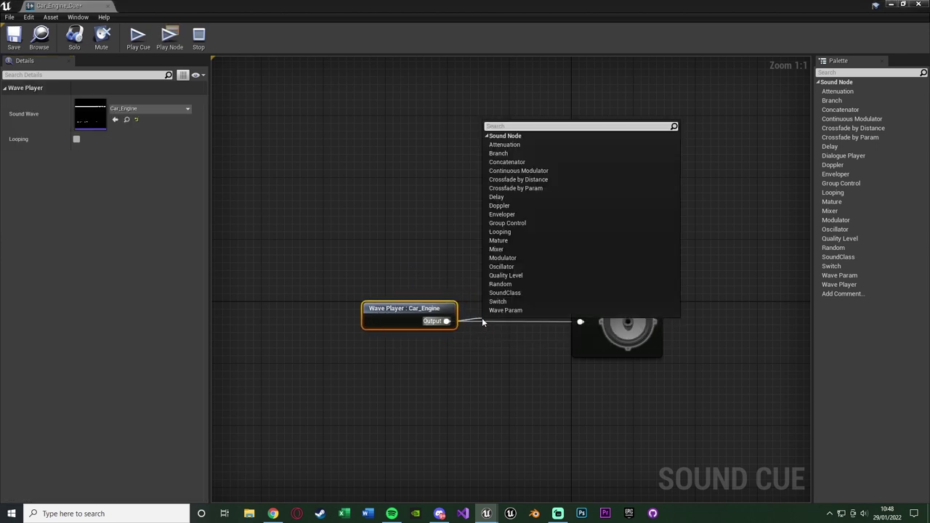
text(lop)
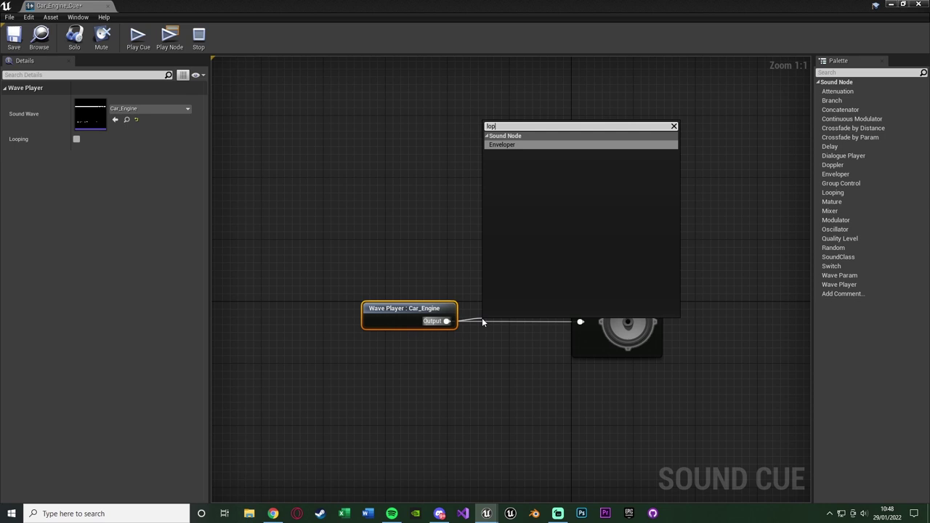
key(BackSpace)
key(Return)
drag(507, 324, 508, 310)
drag(398, 269, 495, 323)
drag(504, 315, 458, 315)
click(439, 273)
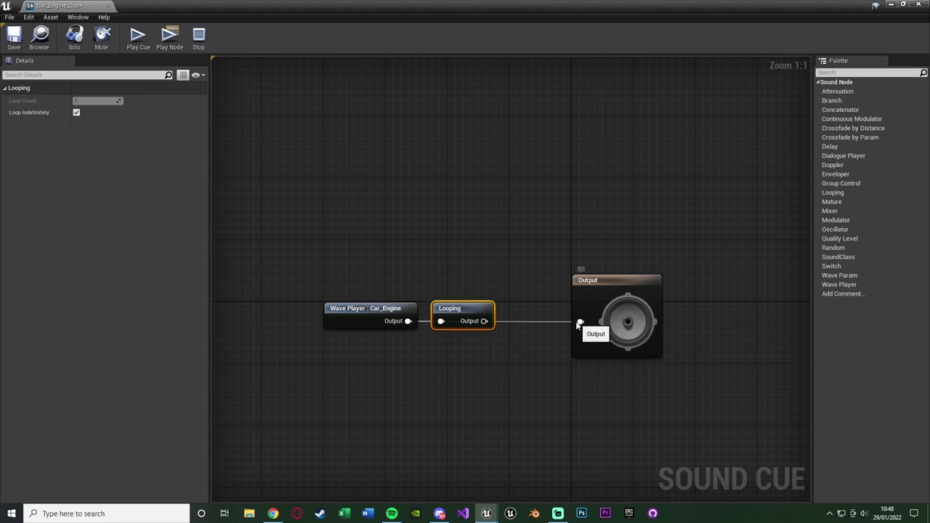
- Break the direct link into the Output node and insert a Doppler node between Looping and Output, spacing the chain evenly
alt+click(579, 323)
click(530, 273)
right_drag(529, 334, 458, 305)
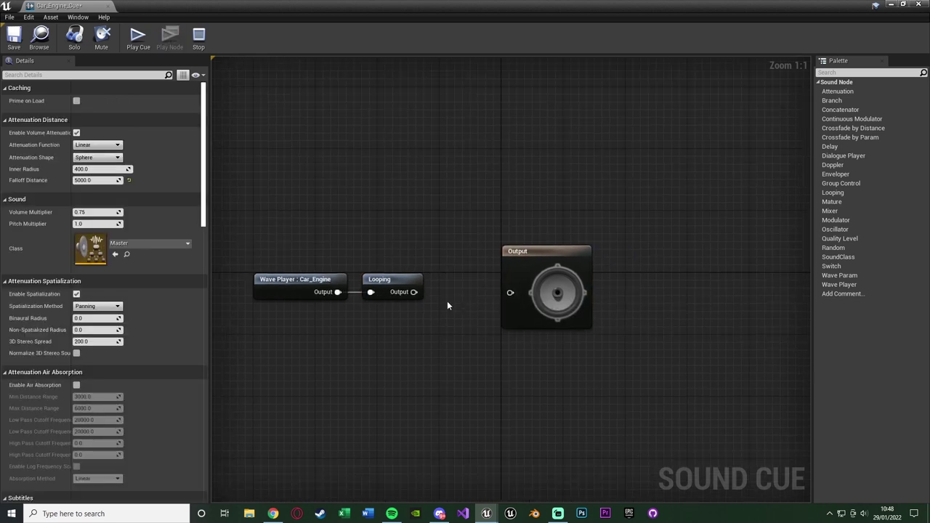
drag(414, 292, 511, 294)
text(dop)
key(Return)
click(392, 278)
key(Left)
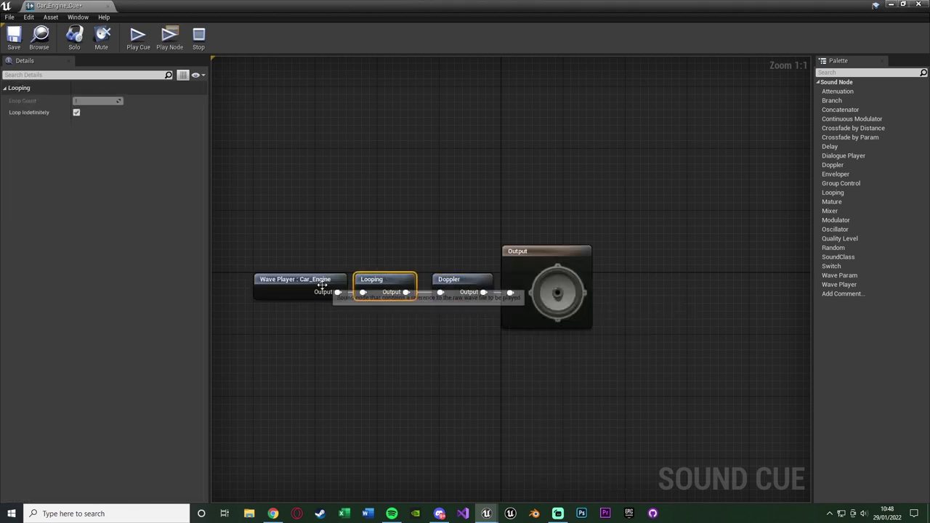
drag(322, 286, 315, 286)
click(428, 310)
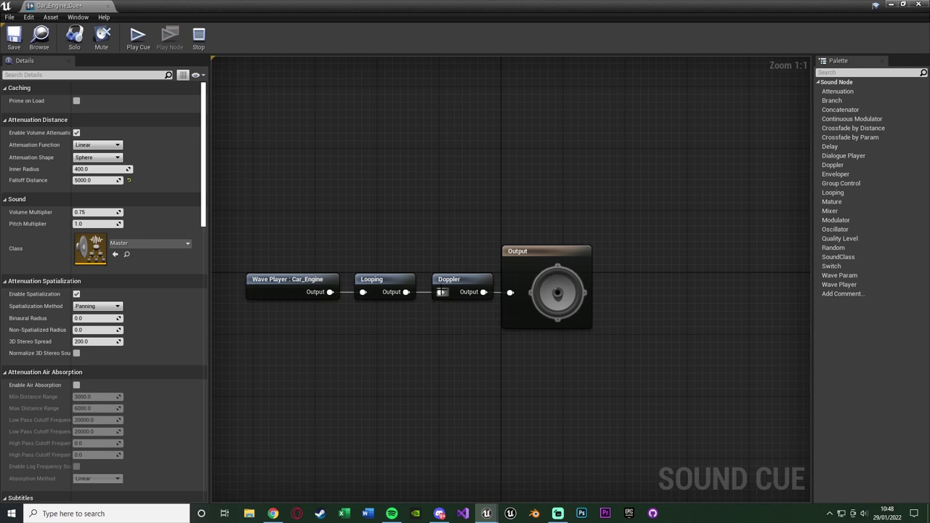
- Set the Doppler node's Doppler Intensity to 3
click(445, 280)
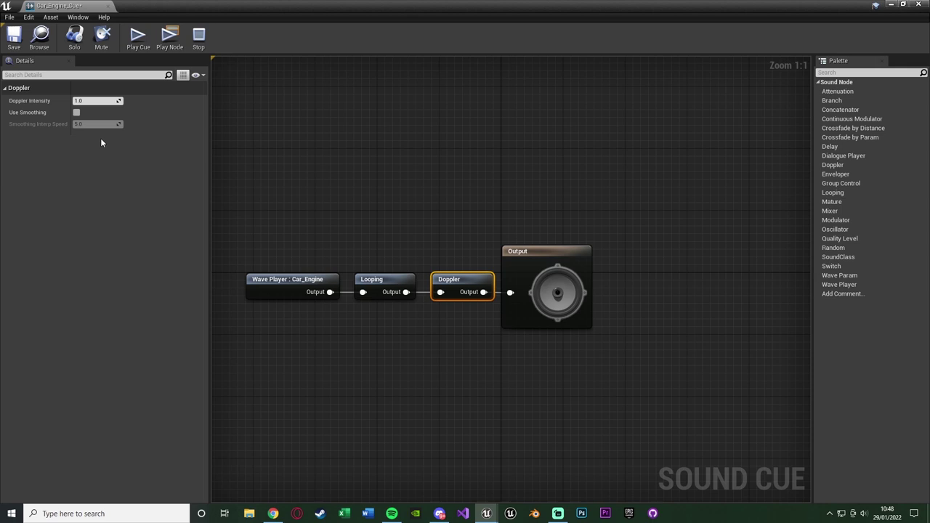
click(96, 103)
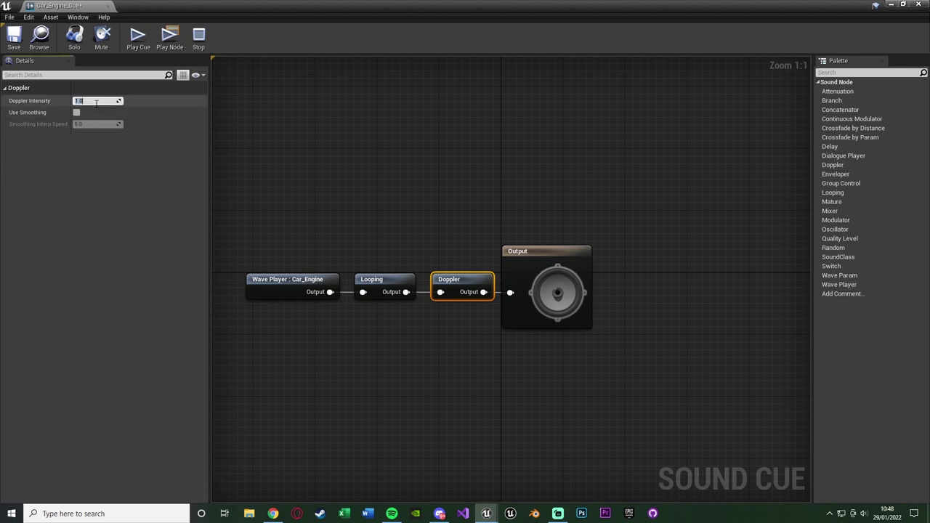
text(3)
key(Return)
click(419, 190)
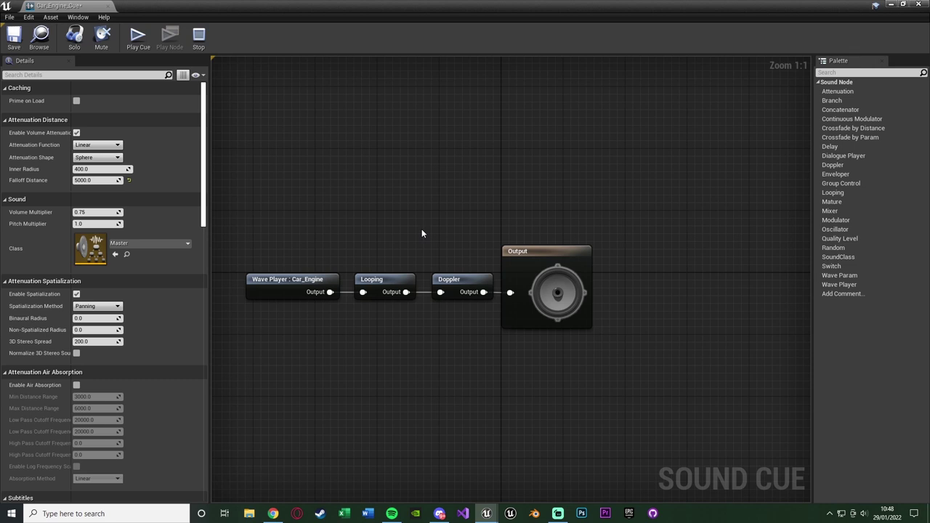
- Save the Car_Engine_Cue sound cue and close its editor
right_click(422, 229)
click(408, 203)
click(13, 38)
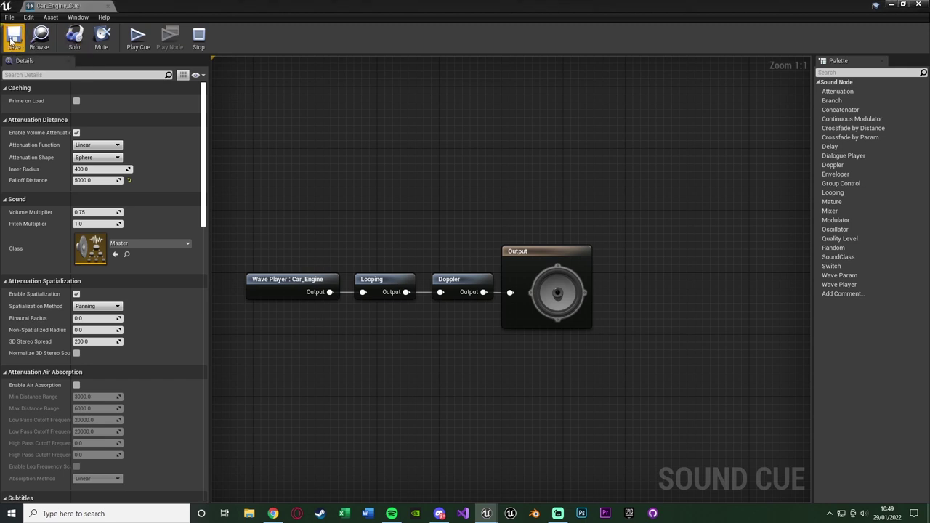
middle_click(71, 9)
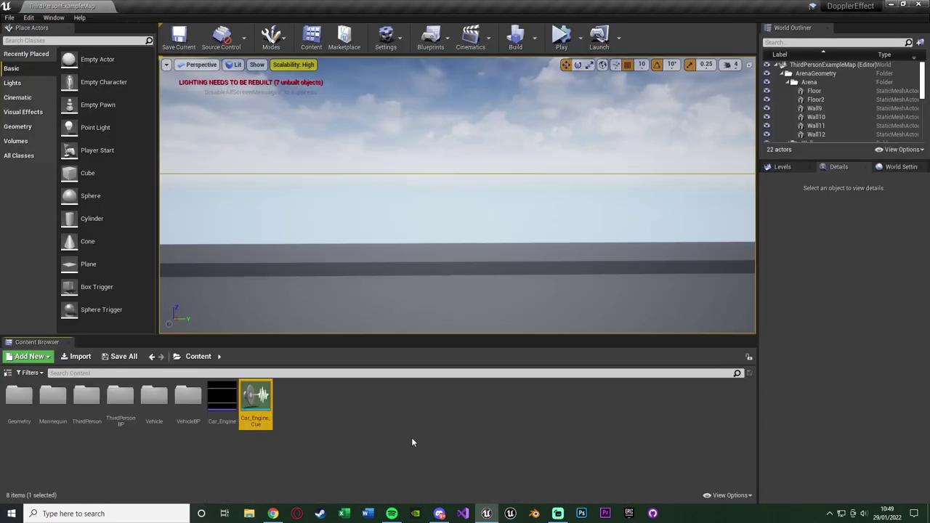
- Open the Sedan blueprint from the Sedan folder inside VehicleBP
double_click(188, 398)
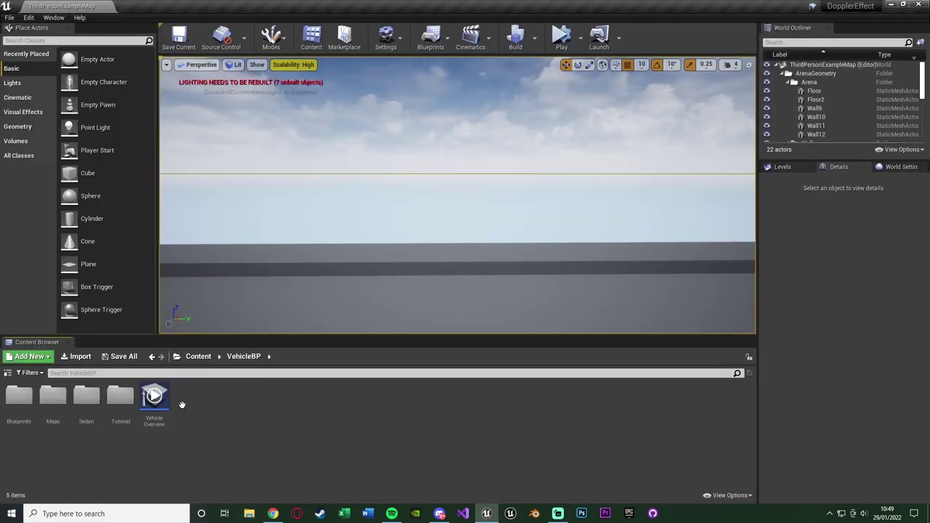
click(16, 414)
double_click(16, 417)
key(alt+Left)
double_click(82, 404)
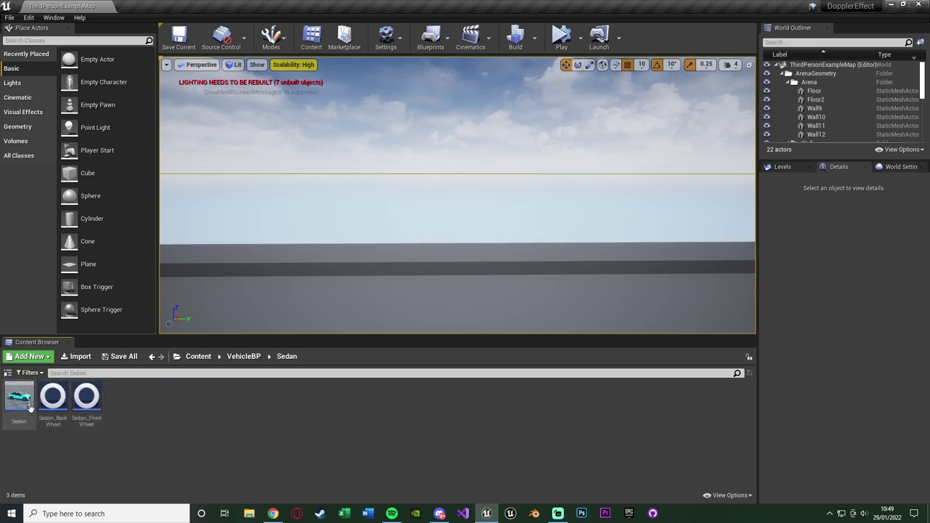
double_click(26, 420)
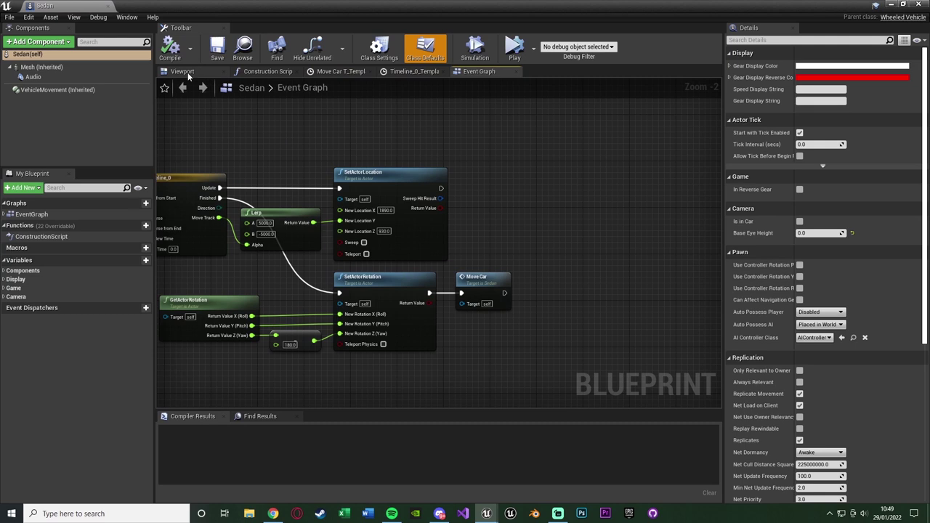
- Show the Sedan blueprint's 3D viewport with its Audio component selected and the whole car in view
click(187, 73)
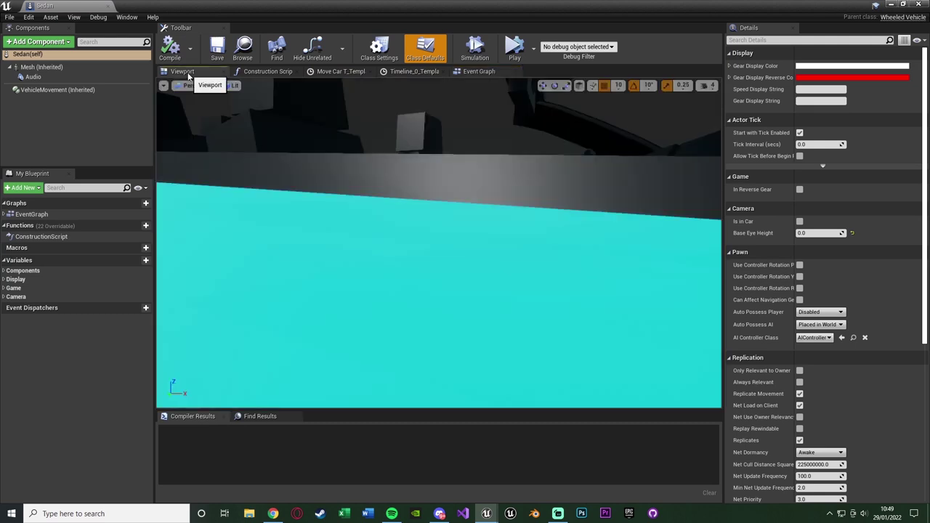
click(55, 78)
right_drag(378, 240, 378, 276)
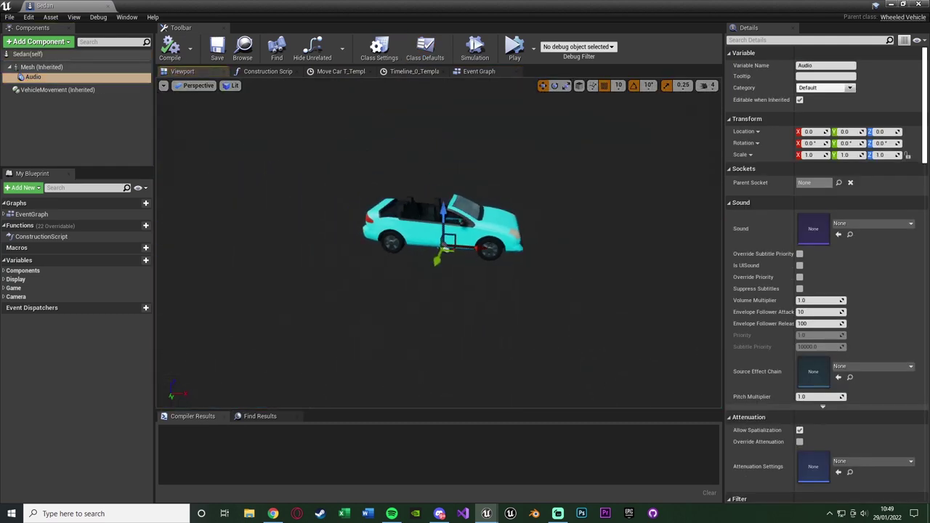
click(57, 42)
text(au)
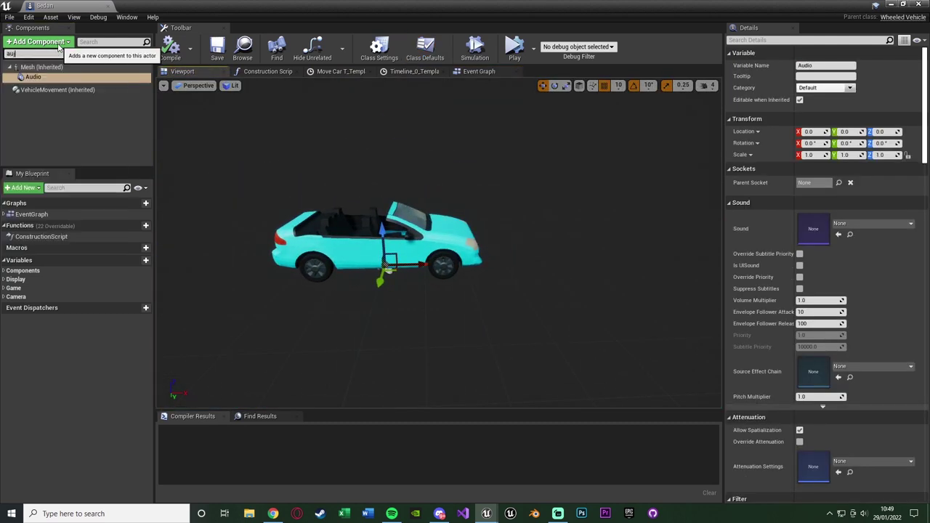
key(BackSpace)
key(BackSpace)
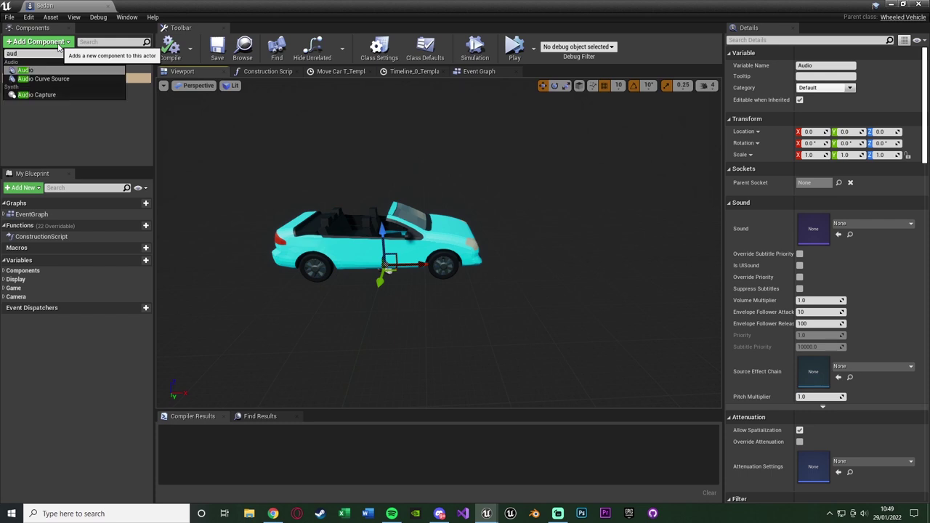
click(147, 89)
- Assign Car_Engine_Cue as the sound of the car's Audio component and view its attenuation range around the car
click(140, 80)
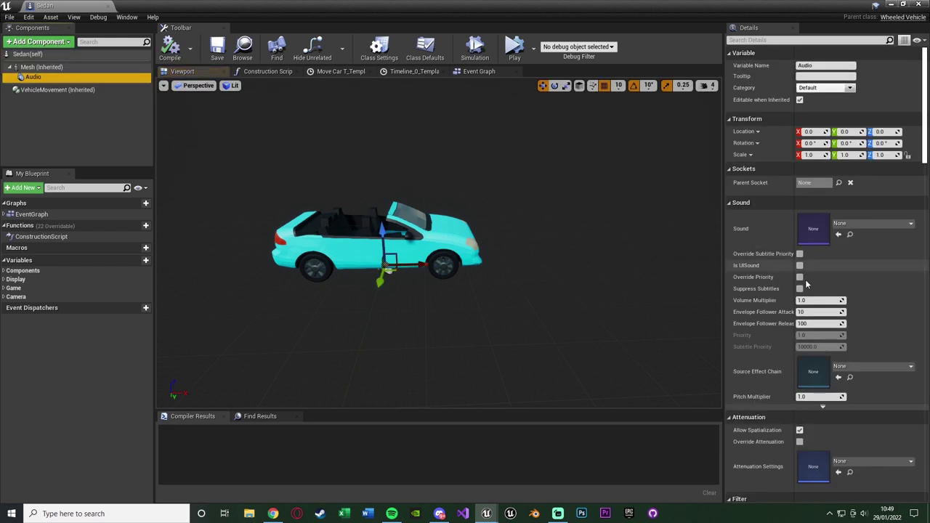
click(852, 225)
text(car)
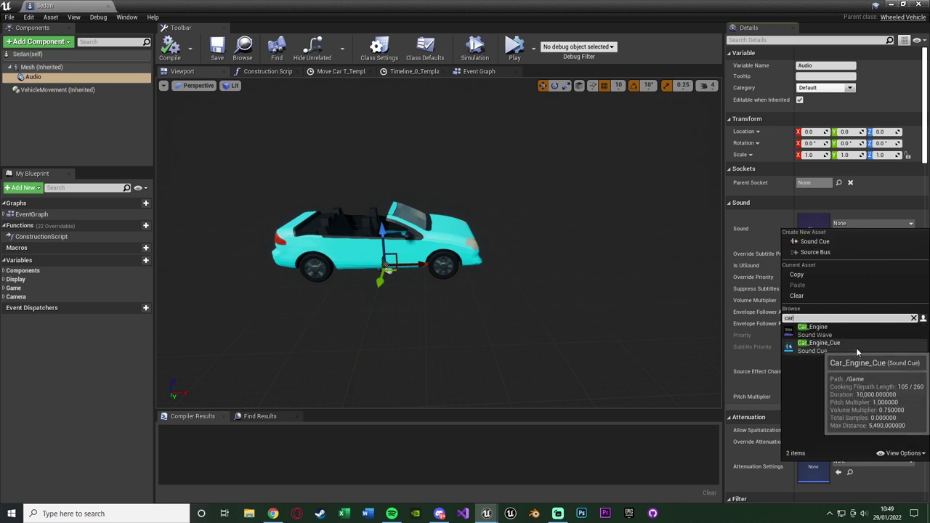
click(856, 347)
key(s)
right_drag(654, 333, 581, 205)
right_drag(314, 370, 261, 377)
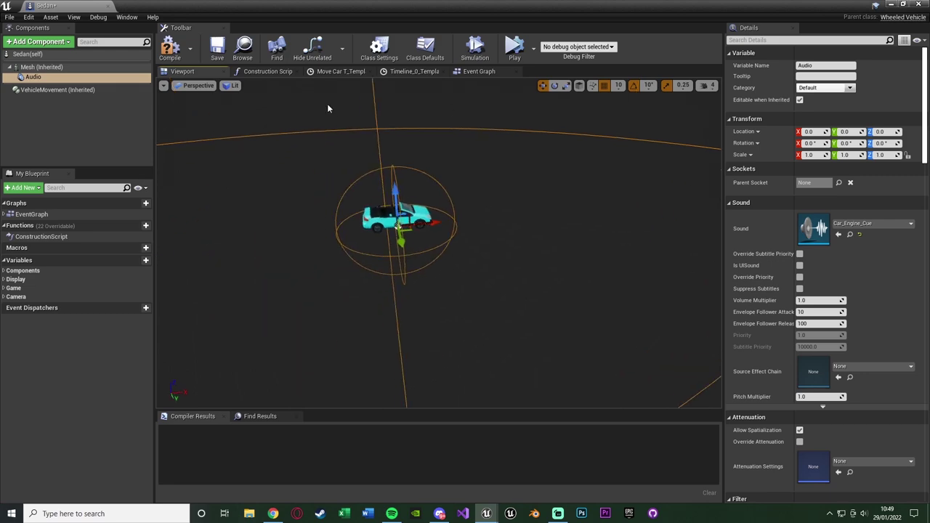
- Compile and save the Sedan blueprint, and close its editor
click(169, 49)
click(217, 49)
click(920, 4)
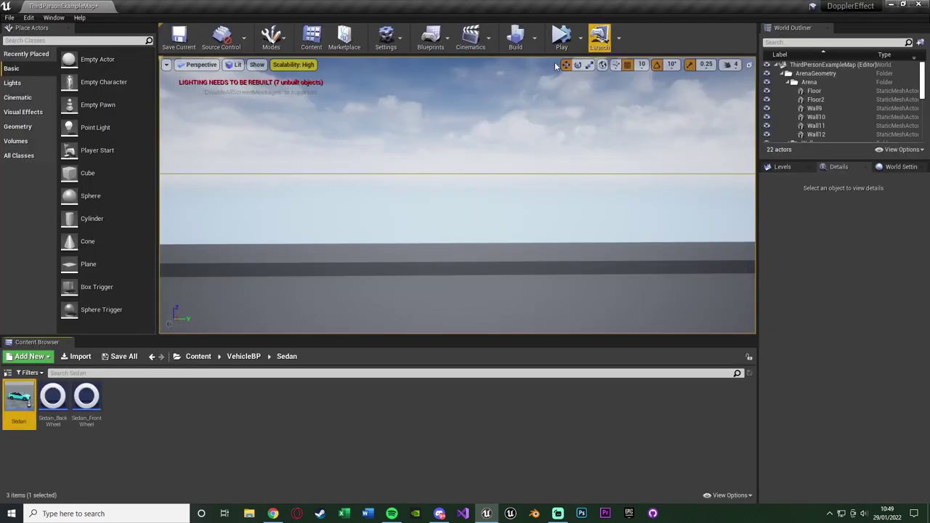
- Simulate the level in a full-screen viewport and follow the passing car to test the Doppler effect on its engine sound
click(473, 153)
key(F11)
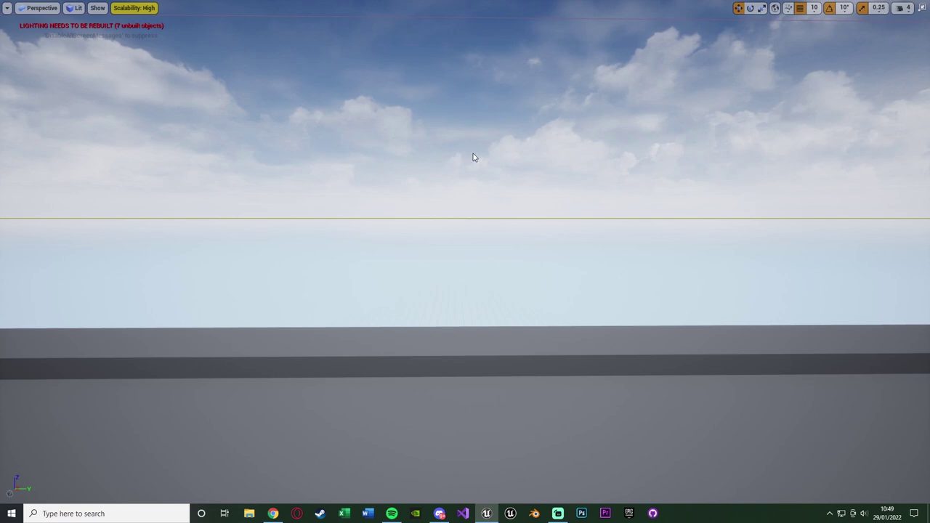
key(alt+s)
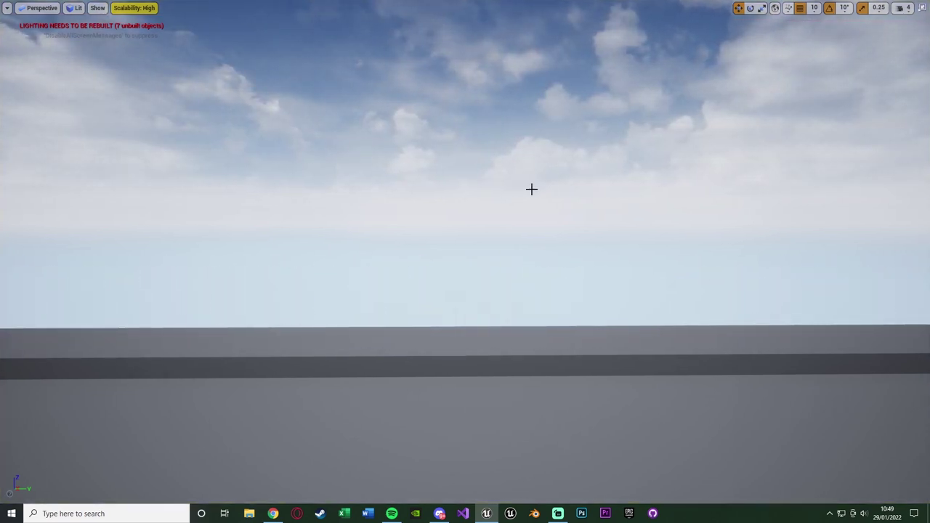
right_drag(570, 218, 407, 217)
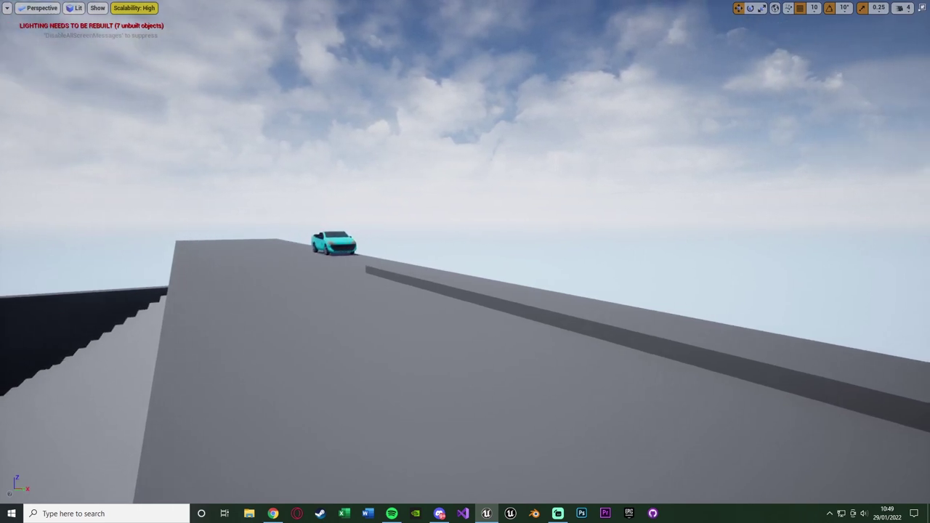